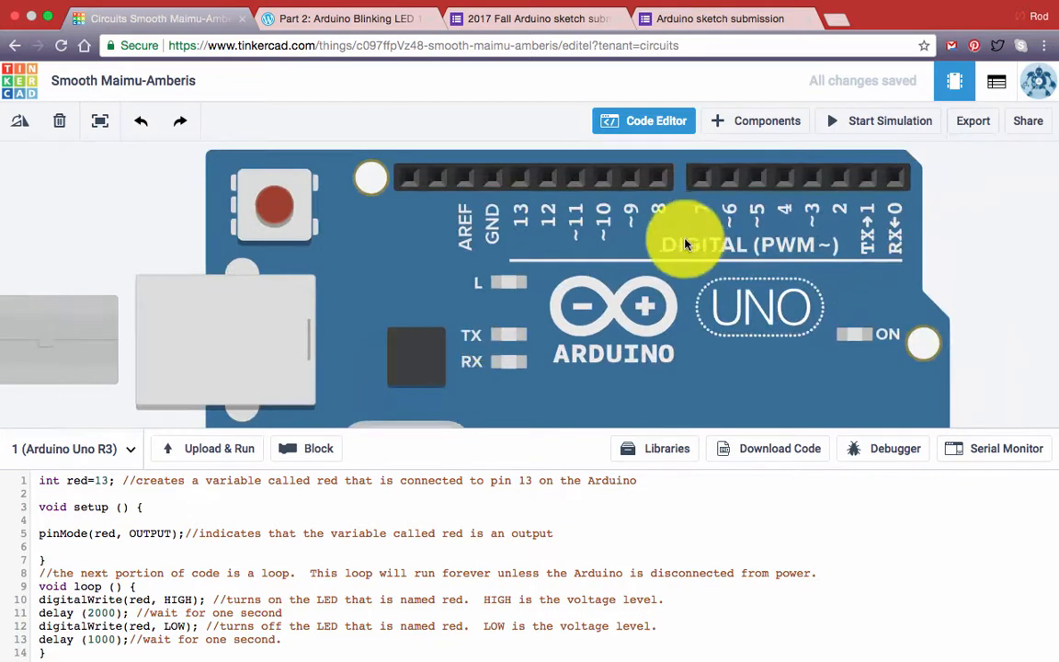
- Run the simulation to test the blink code on the Arduino's built-in LED, and stop it
click(831, 122)
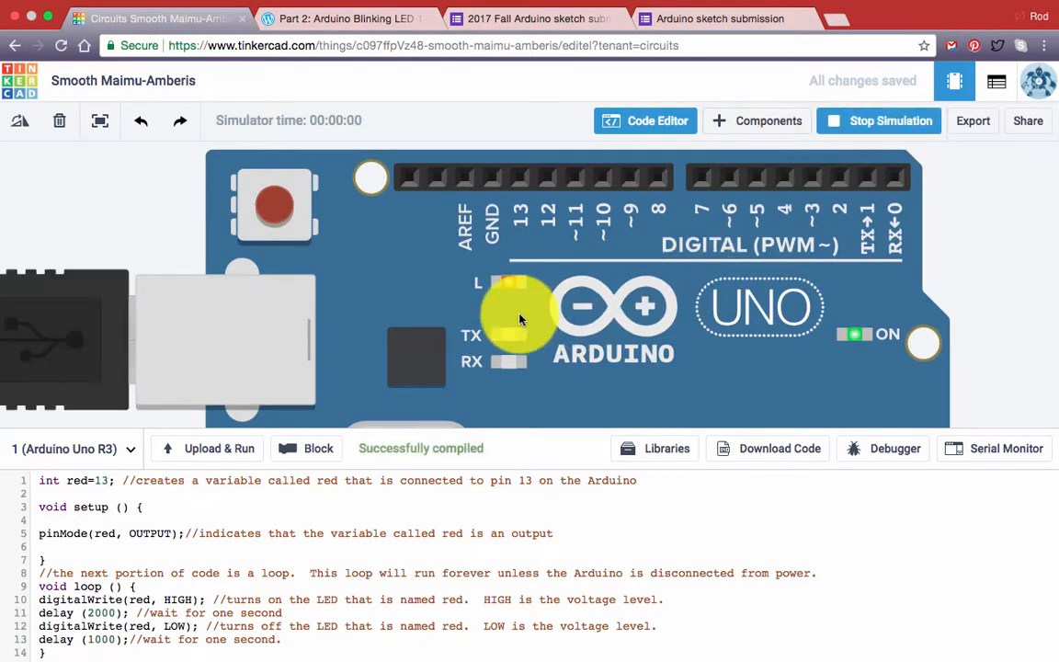
click(833, 120)
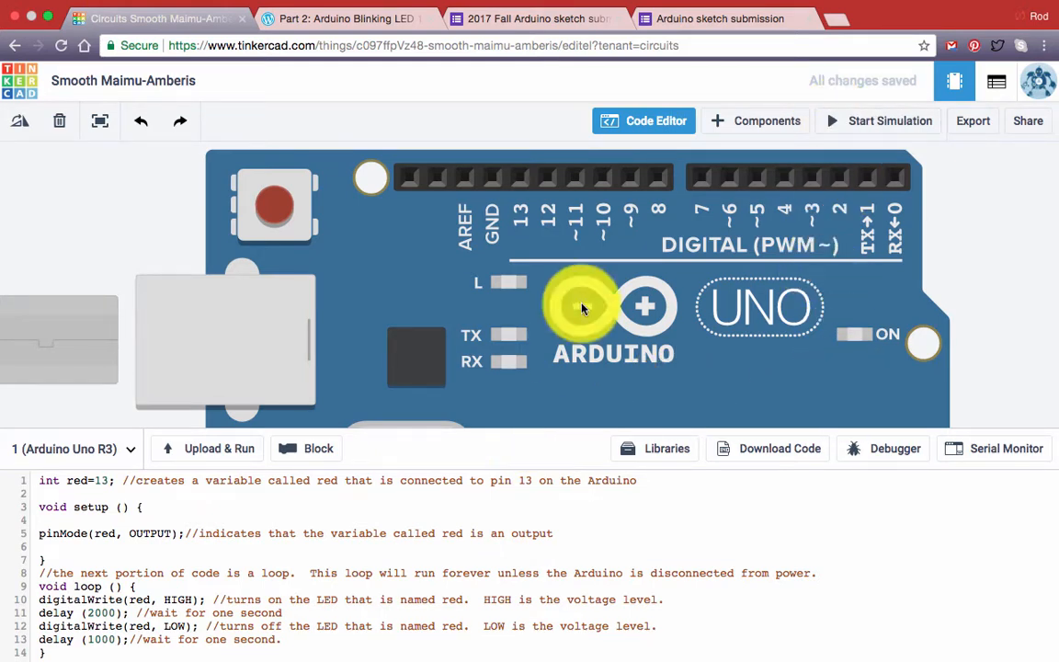
- Hide the code and place a red LED on the breadboard's lower half, with its legs in columns 10 and 11
click(622, 126)
scroll(676, 296, down, 5)
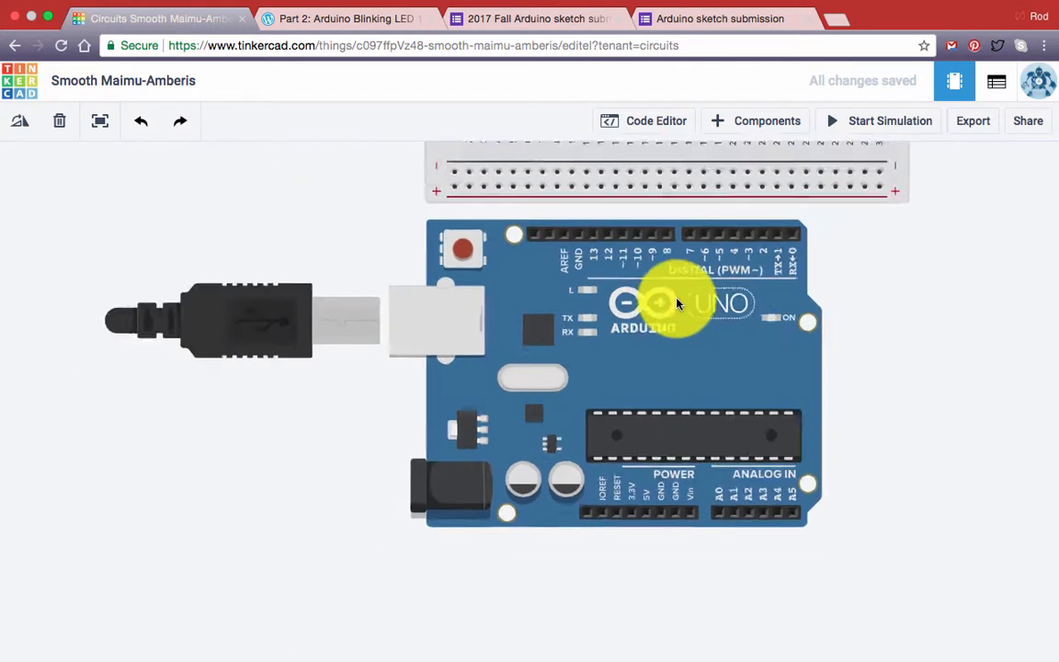
drag(797, 305, 586, 415)
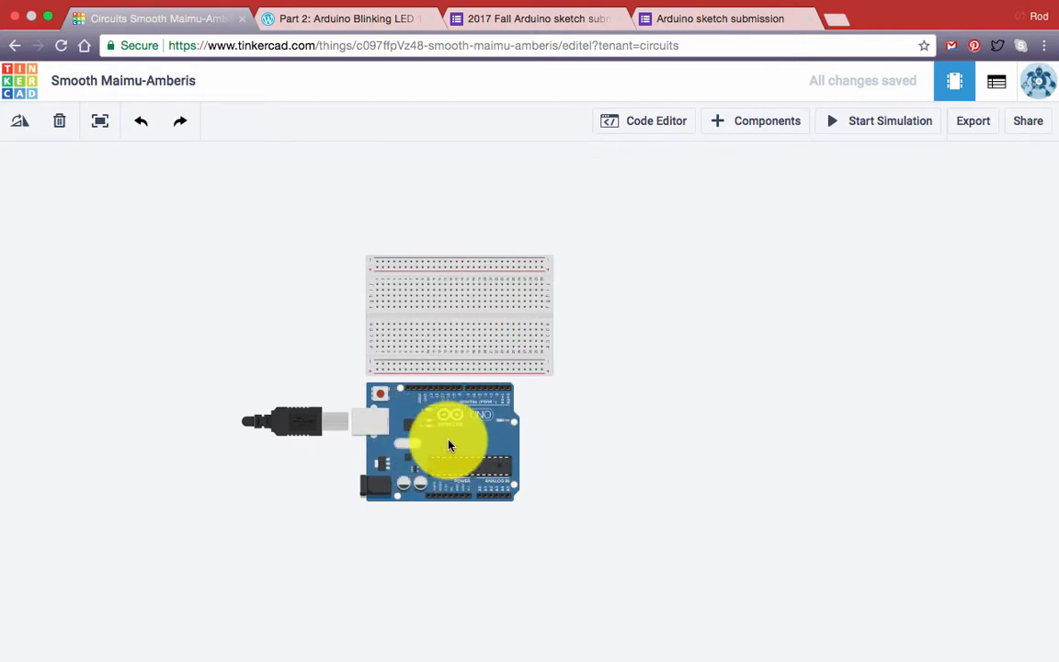
click(721, 124)
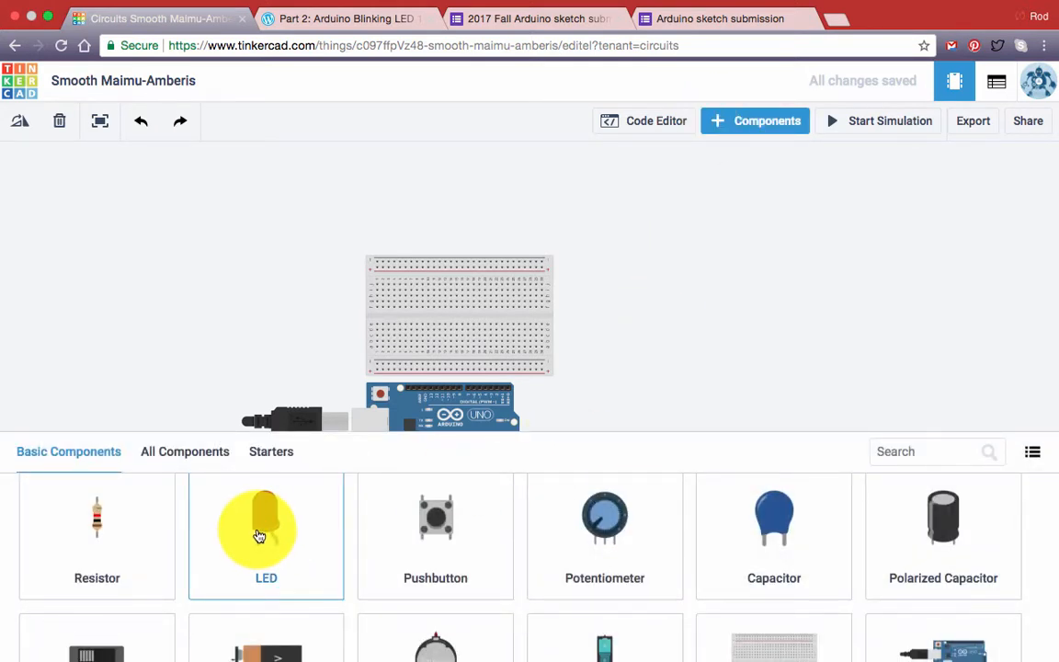
drag(265, 525, 431, 327)
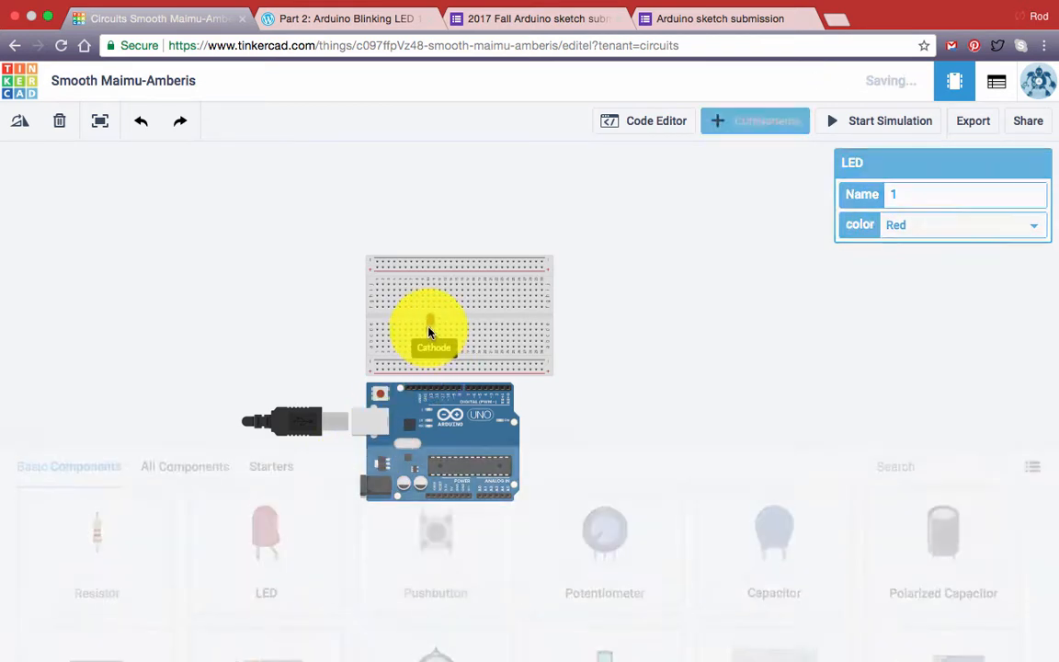
click(430, 329)
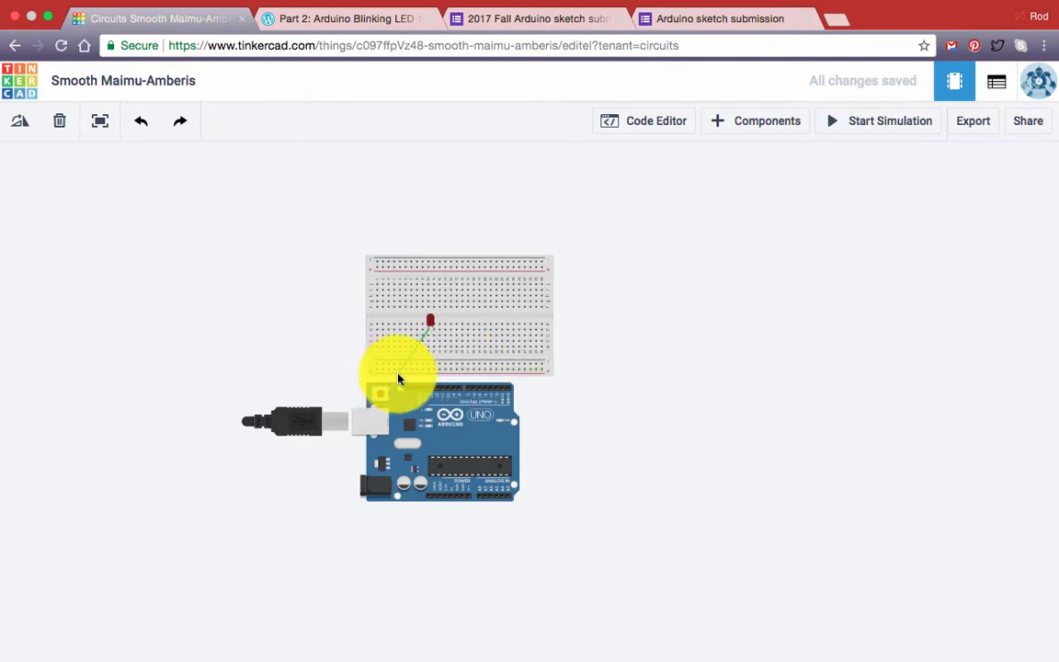
- Wire the Arduino's GND pin beside pin 13 to the breadboard's lower negative rail, near column 8, and colour the wire black
scroll(442, 371, up, 3)
scroll(442, 372, up, 2)
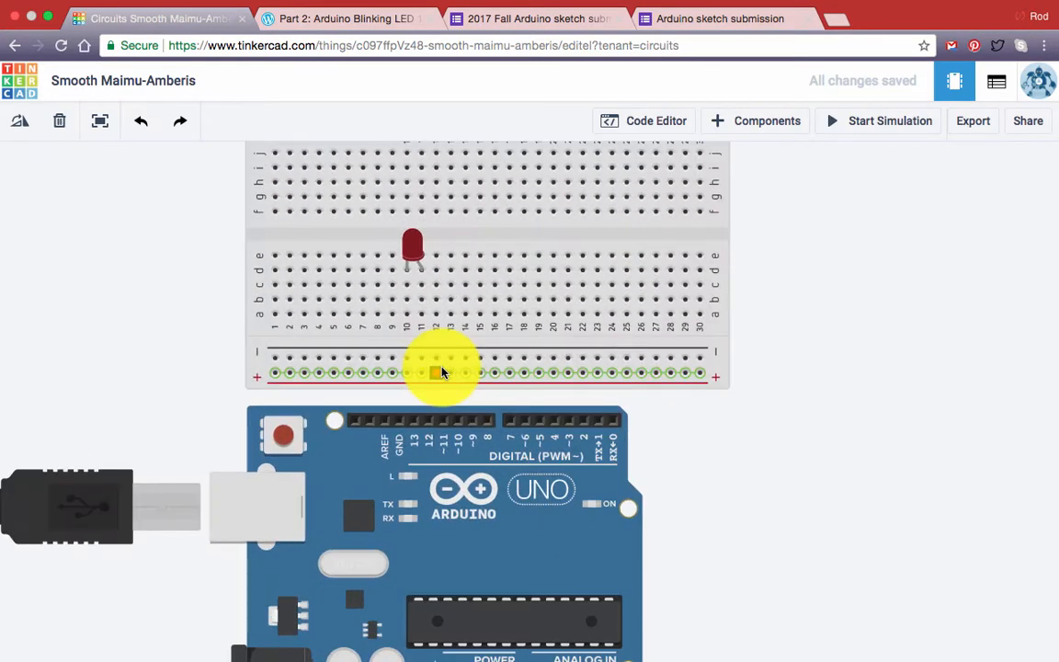
click(400, 424)
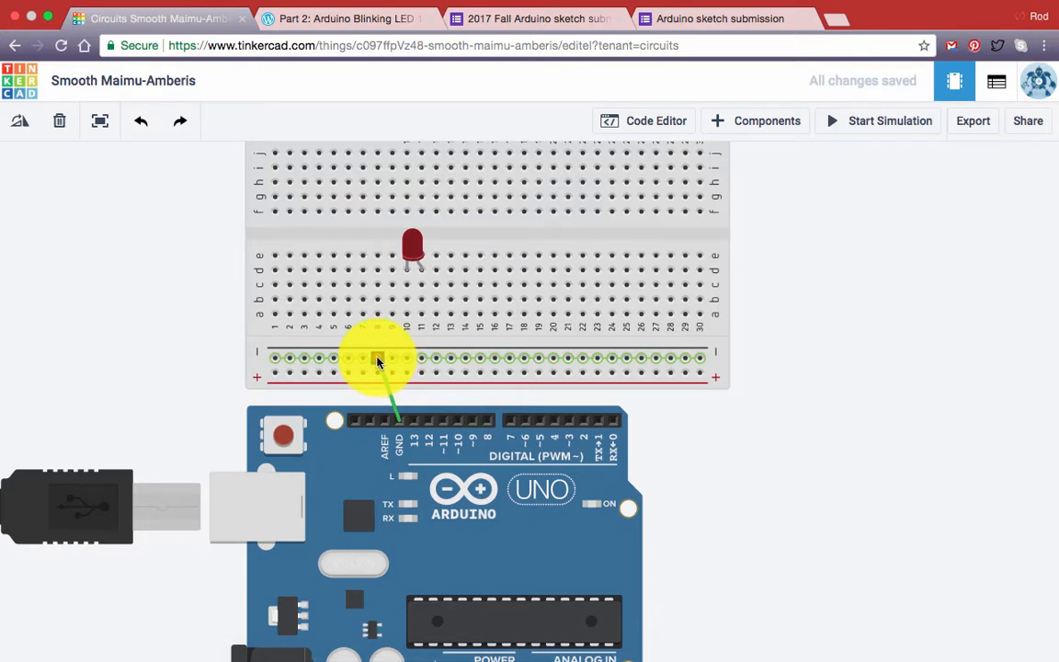
click(377, 360)
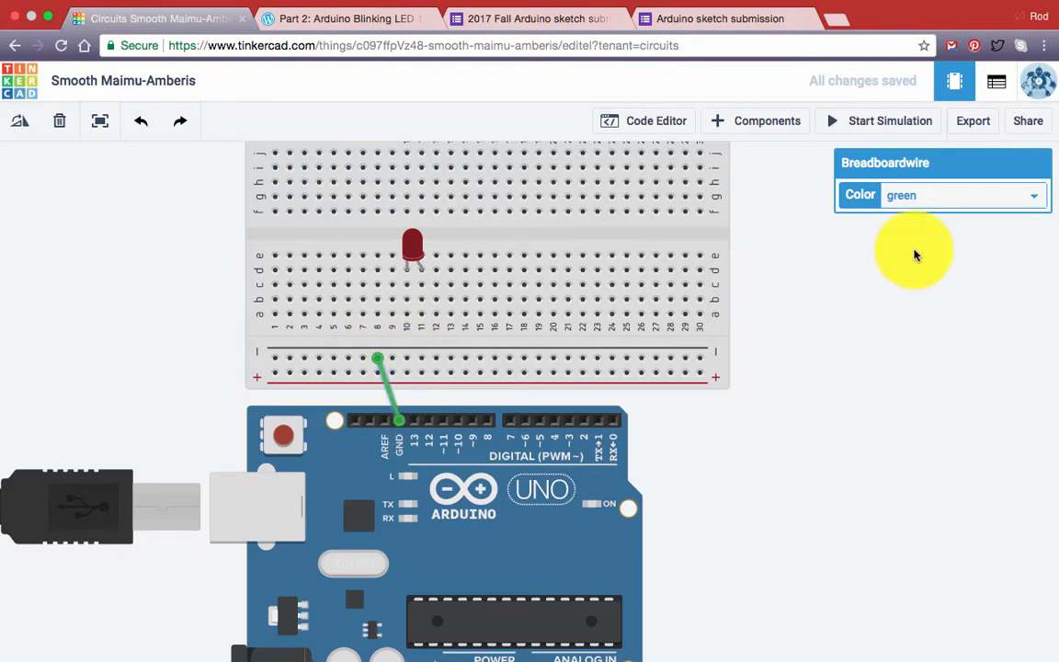
click(964, 198)
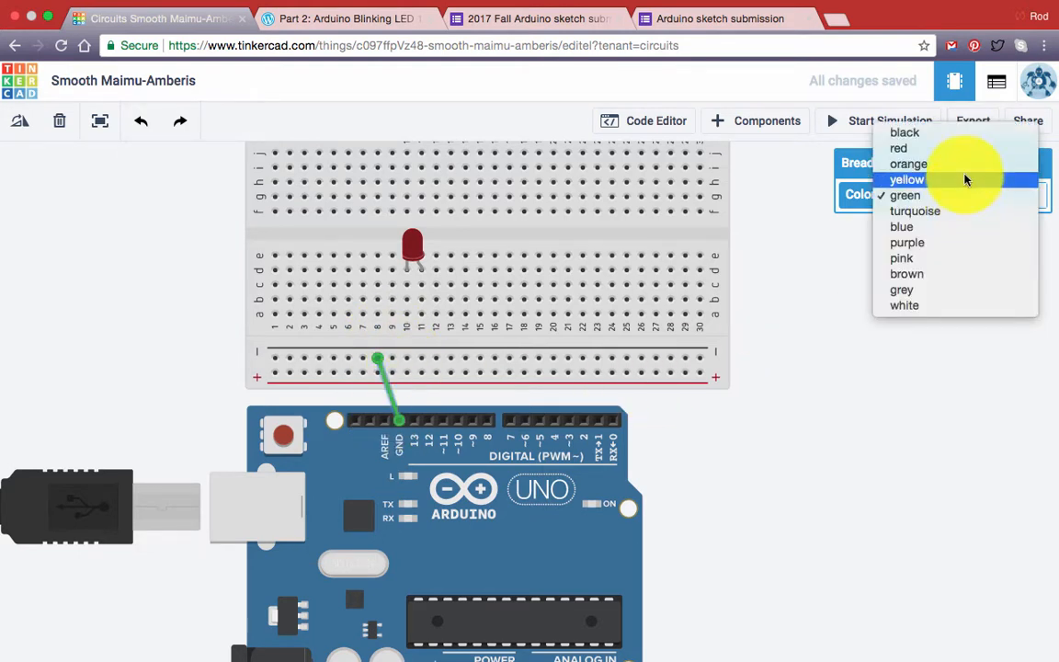
click(946, 136)
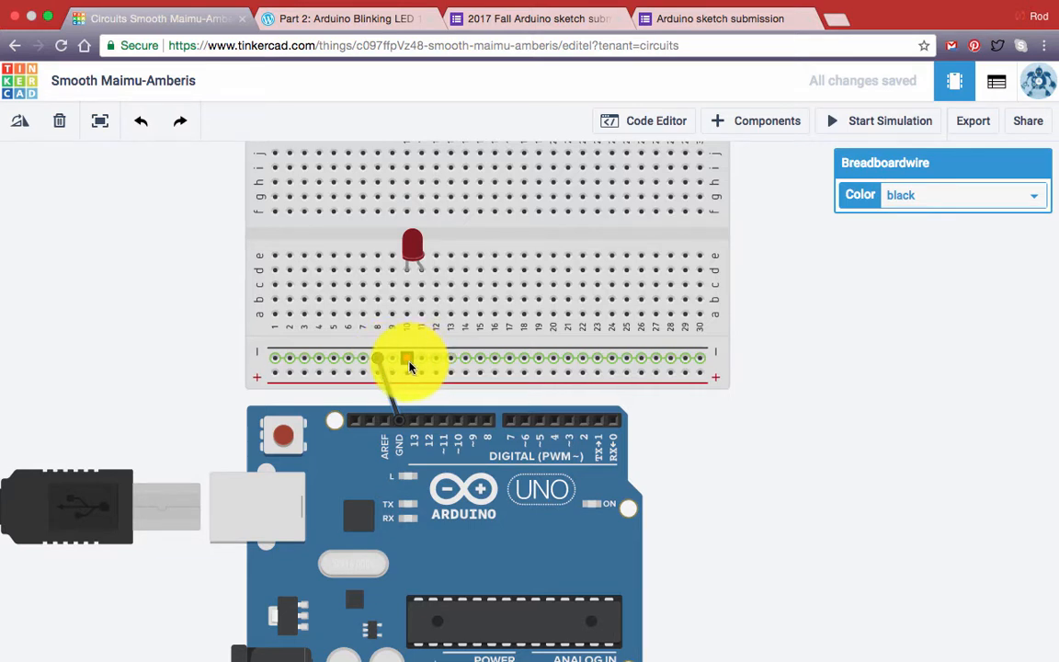
- Add a black wire from the lower negative rail to row b of column 10, below the LED's cathode
drag(408, 362, 408, 301)
click(970, 198)
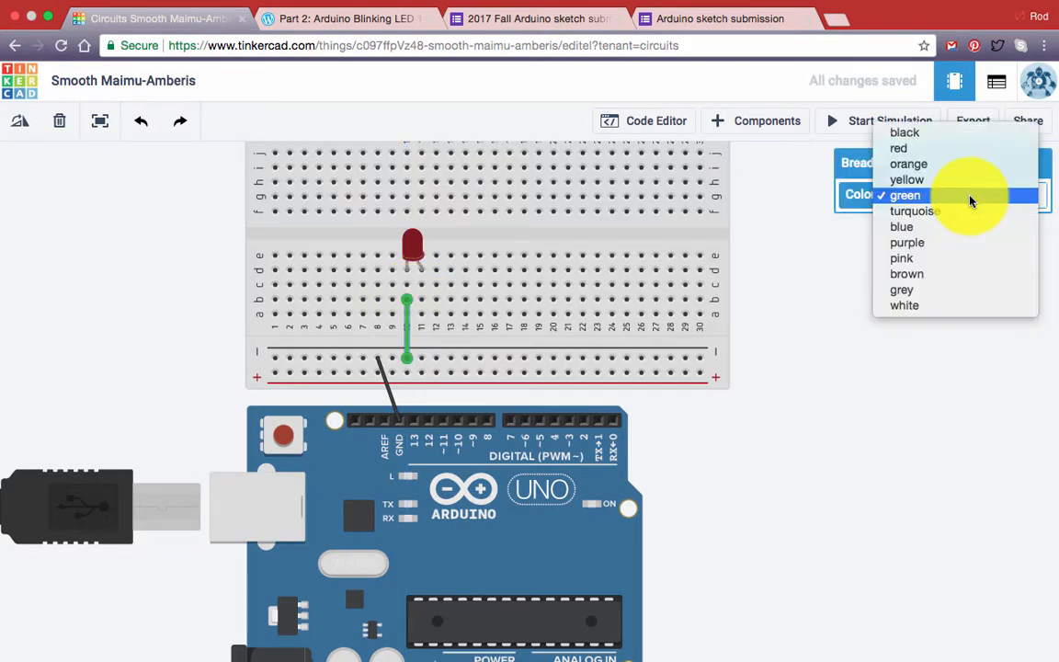
click(948, 134)
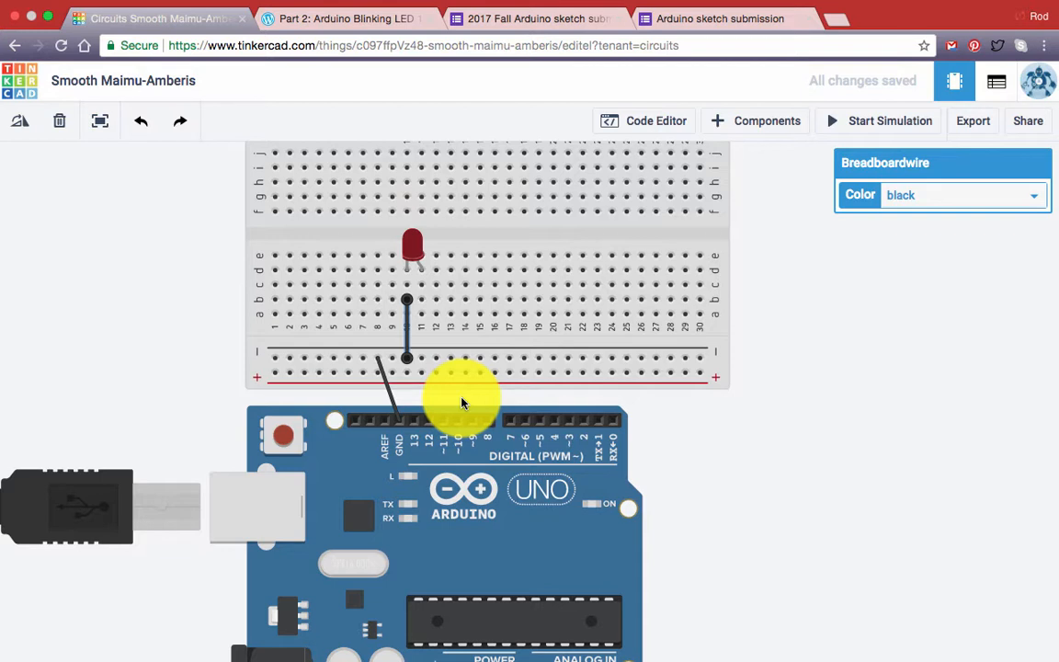
- Wire Arduino pin 13 to row b of column 11, below the LED's anode, and colour the wire red
key(Escape)
click(413, 425)
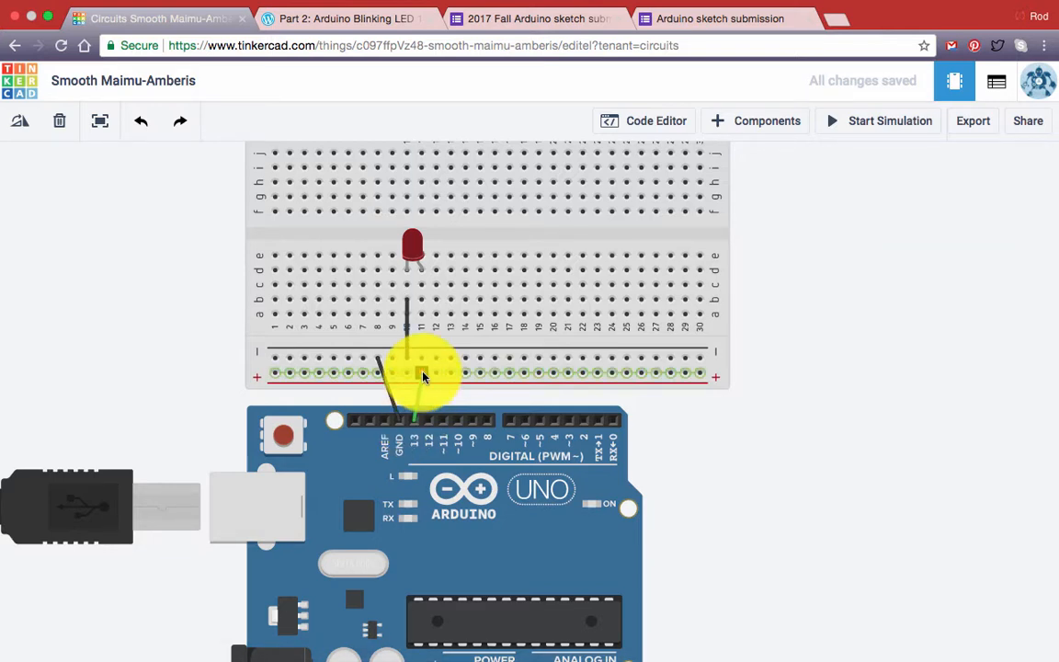
click(422, 304)
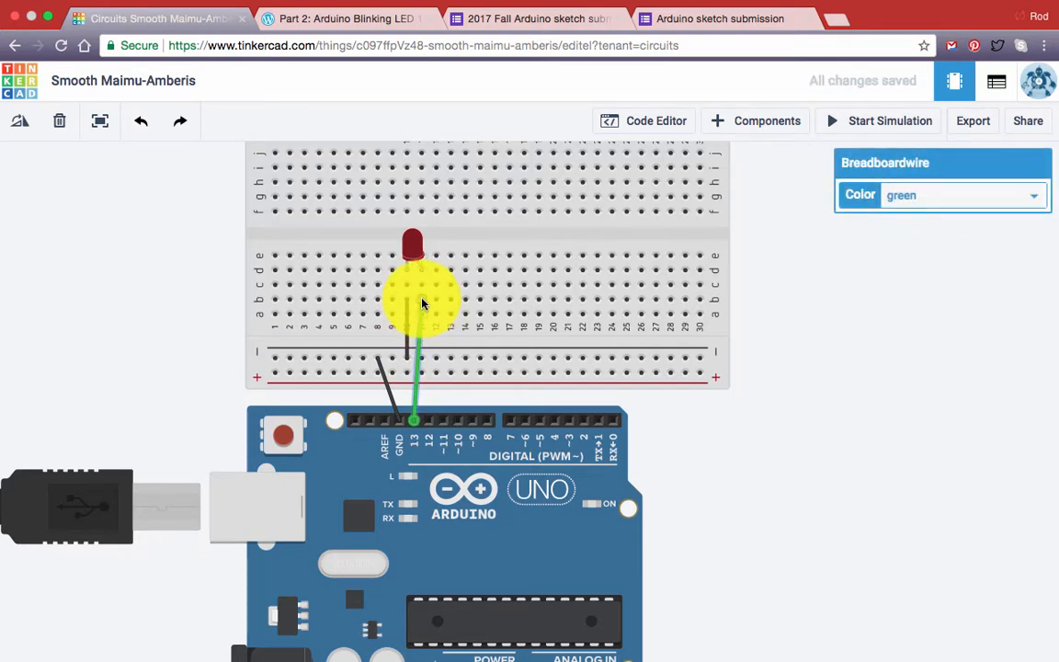
click(966, 196)
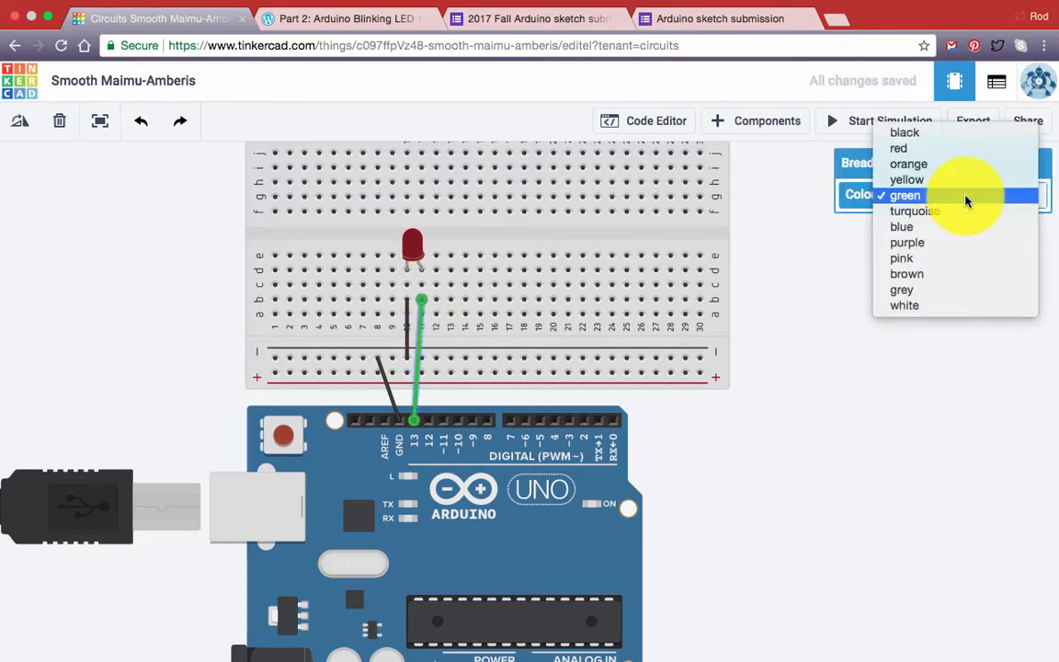
click(963, 148)
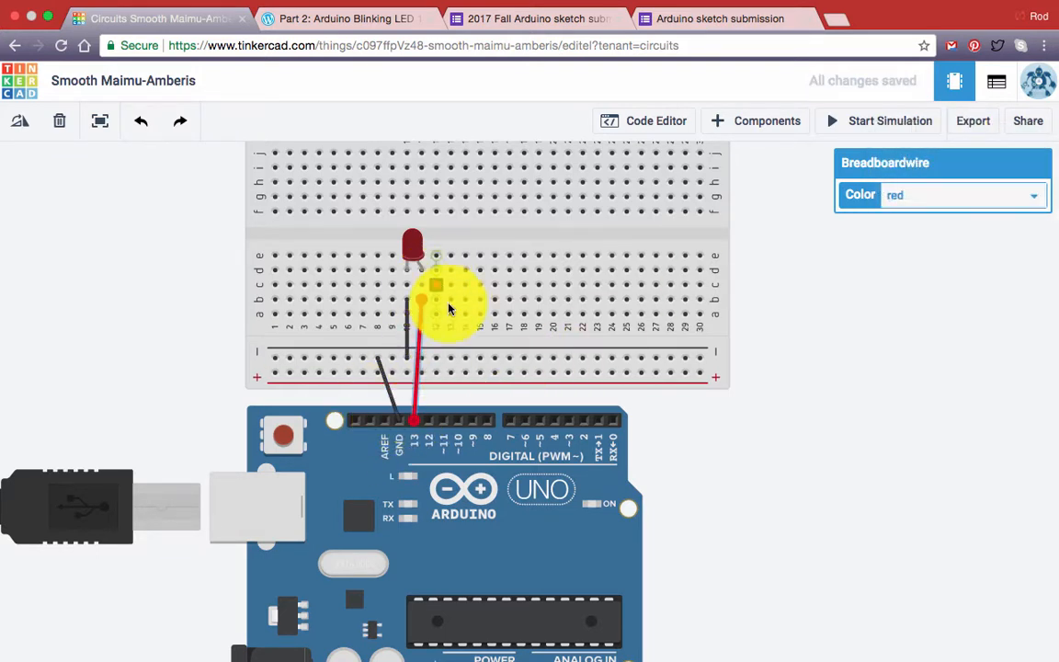
click(745, 504)
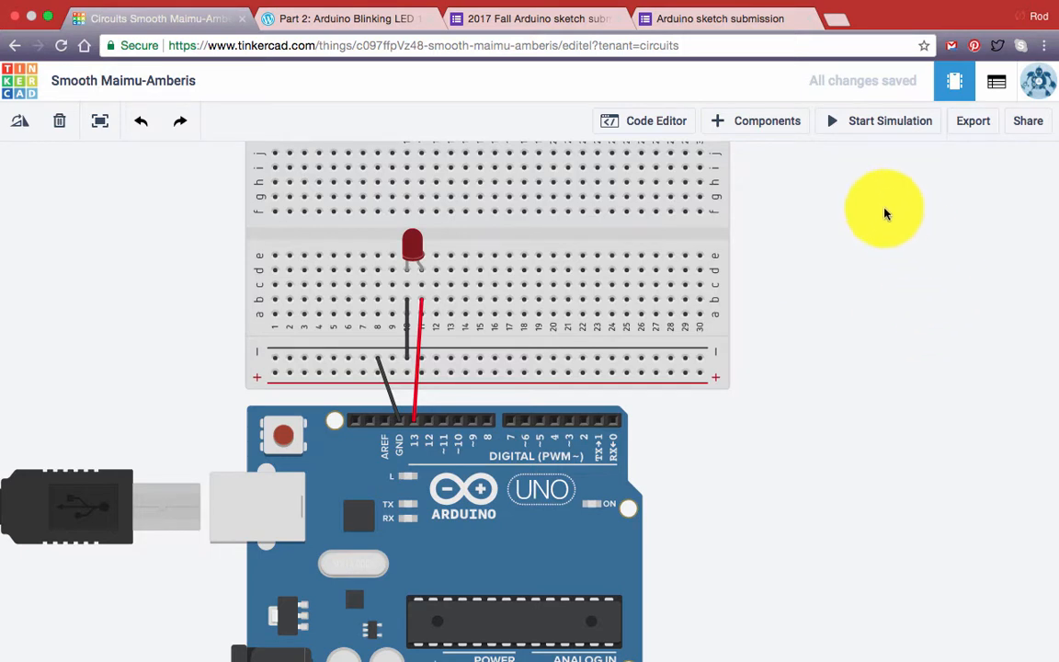
- Run the simulation to check the LED without a resistor, inspect its warning, and stop the simulation
click(839, 127)
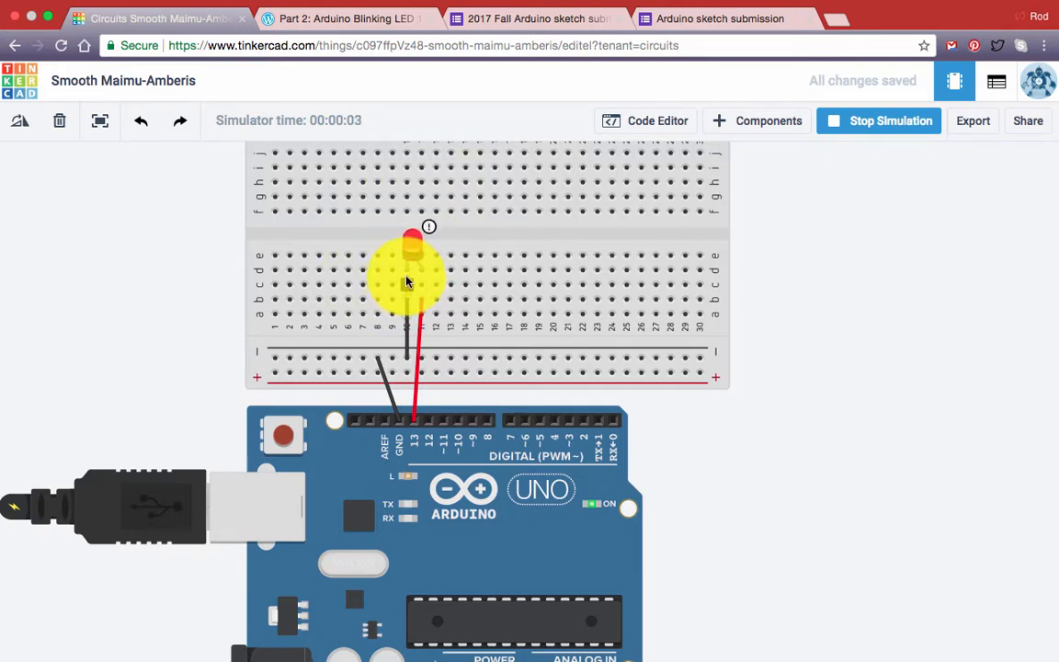
mouse_move(413, 241)
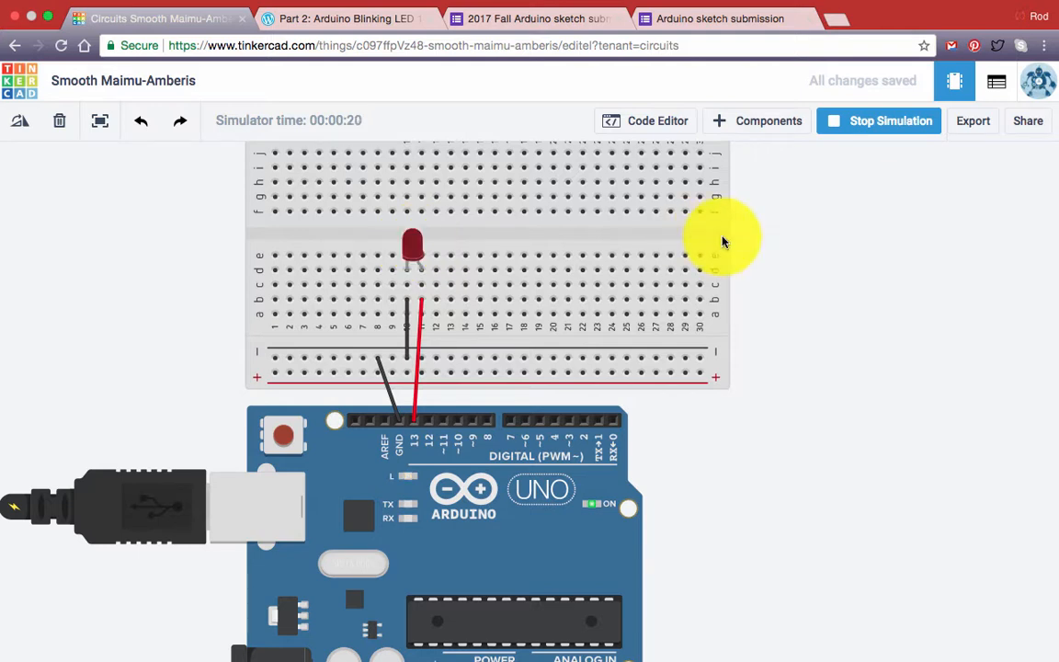
click(837, 123)
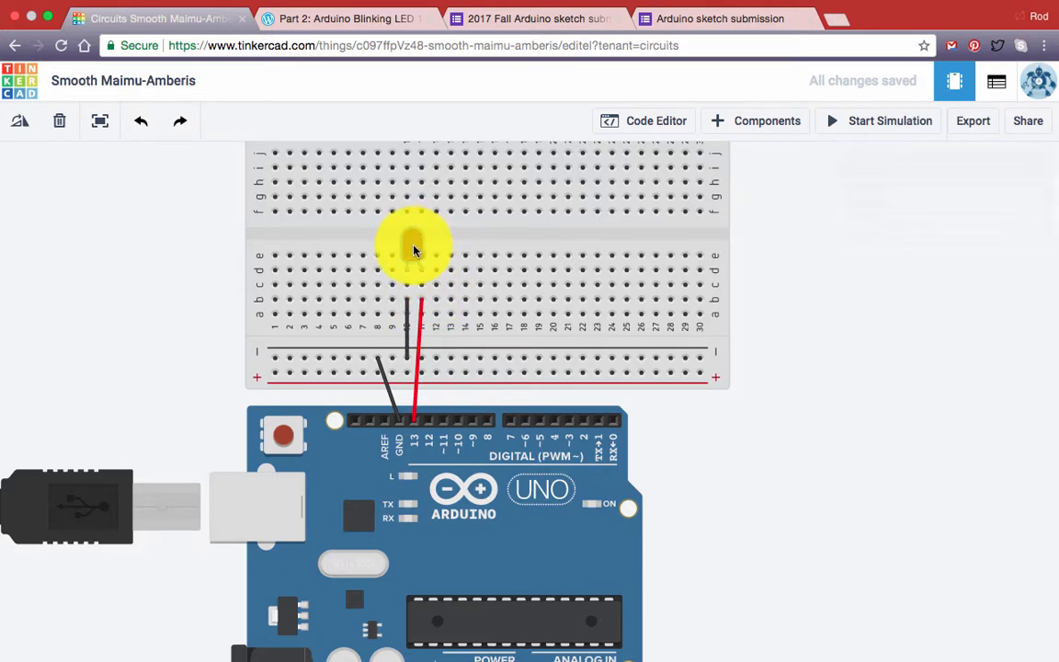
- Move the LED to row g in the breadboard's upper half and extend its black wire to row f of column 10
drag(414, 250, 411, 181)
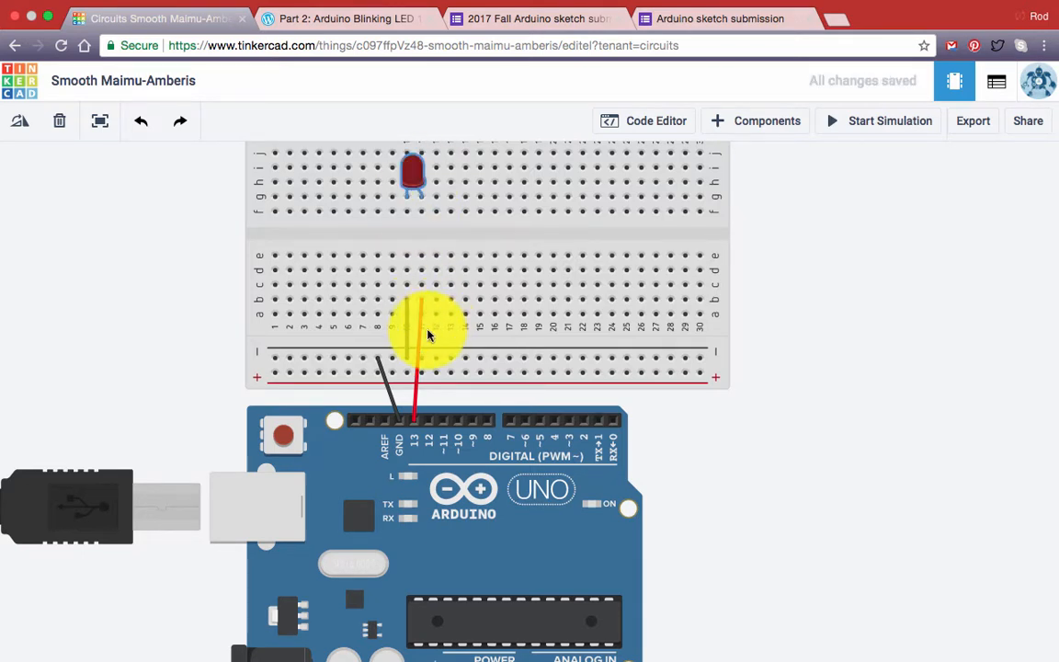
click(407, 312)
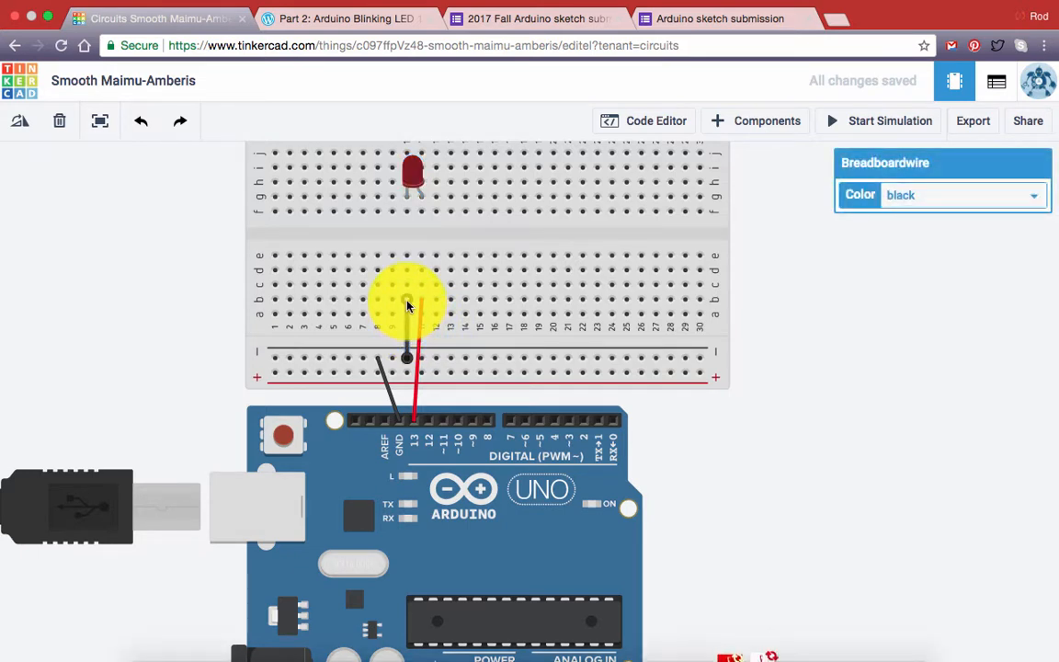
drag(407, 307, 407, 213)
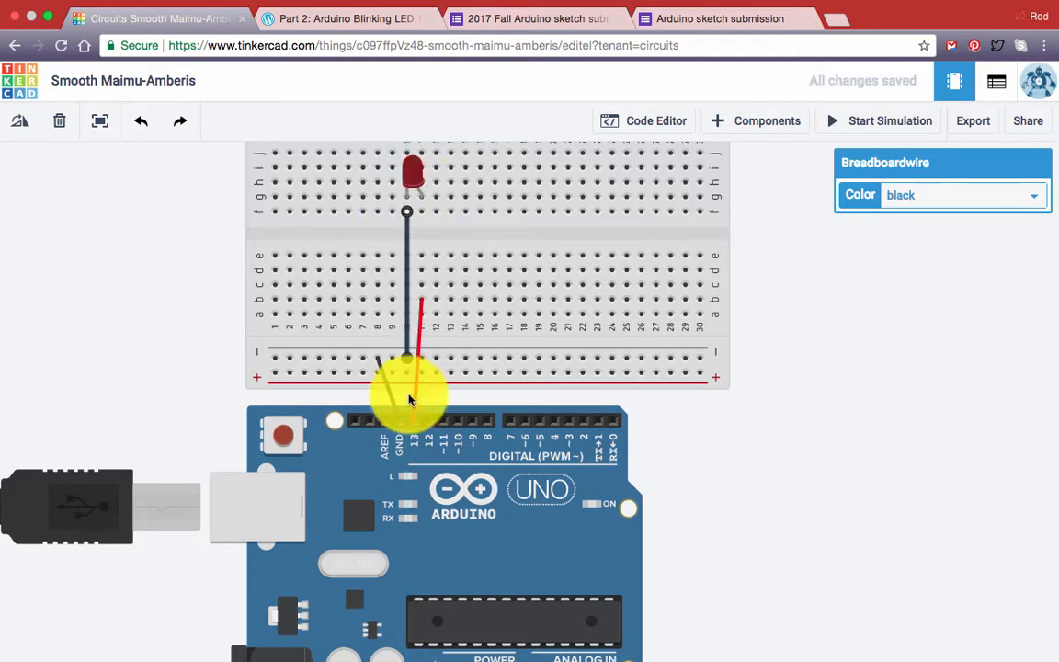
- Place a resistor across the breadboard's centre gap in column 11, from row f to row d, and test the circuit in the simulator
click(736, 126)
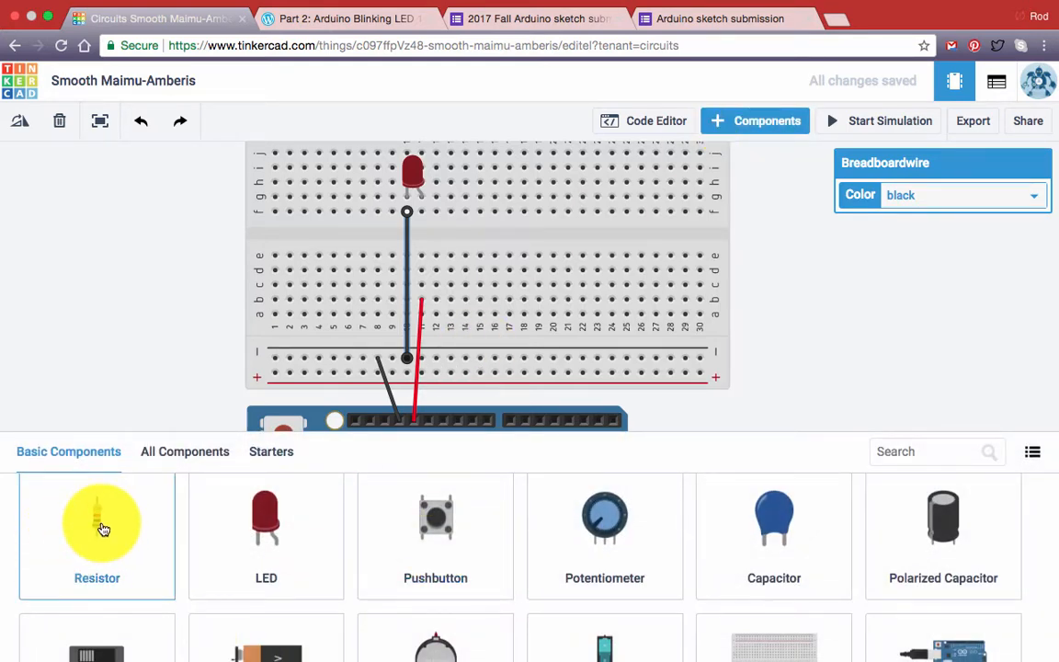
drag(104, 529, 425, 244)
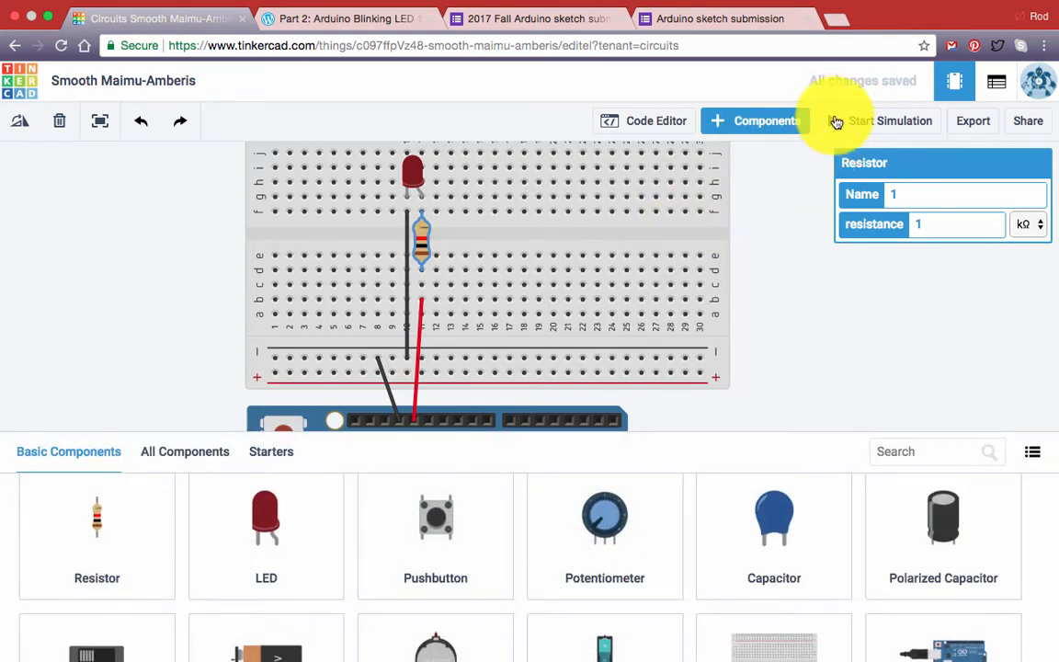
click(835, 122)
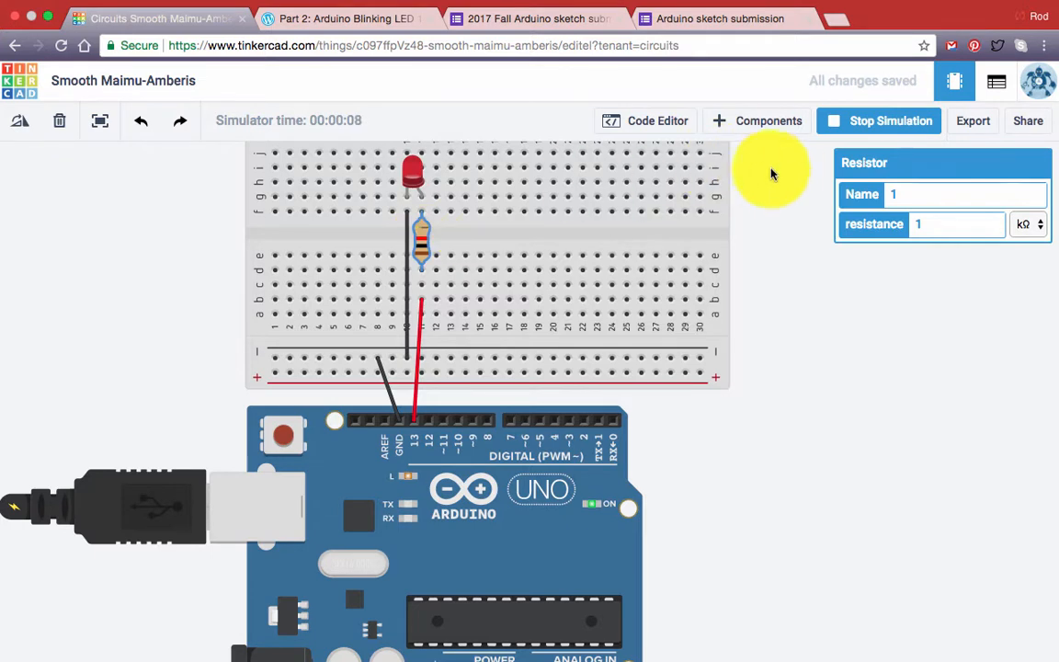
click(842, 124)
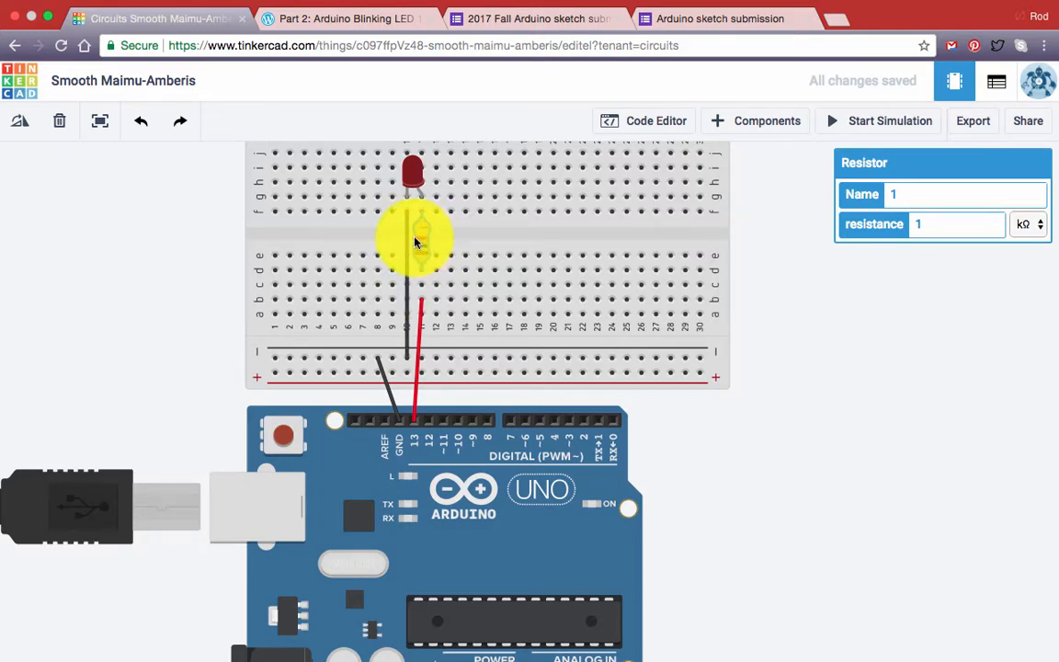
- Set the resistor's resistance to 220 Ω
click(932, 225)
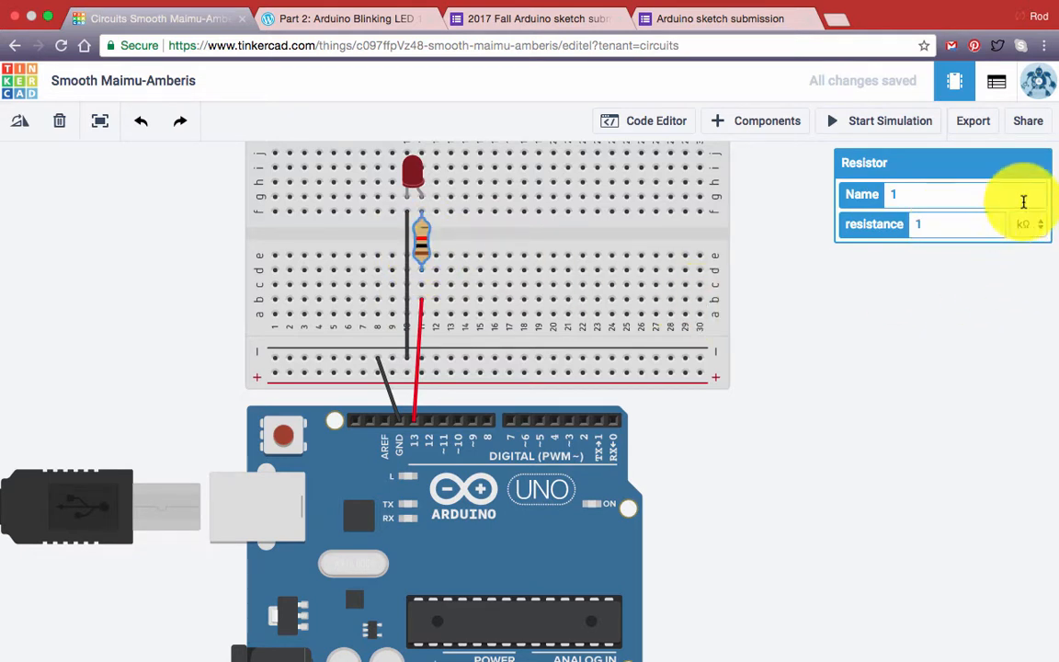
double_click(905, 224)
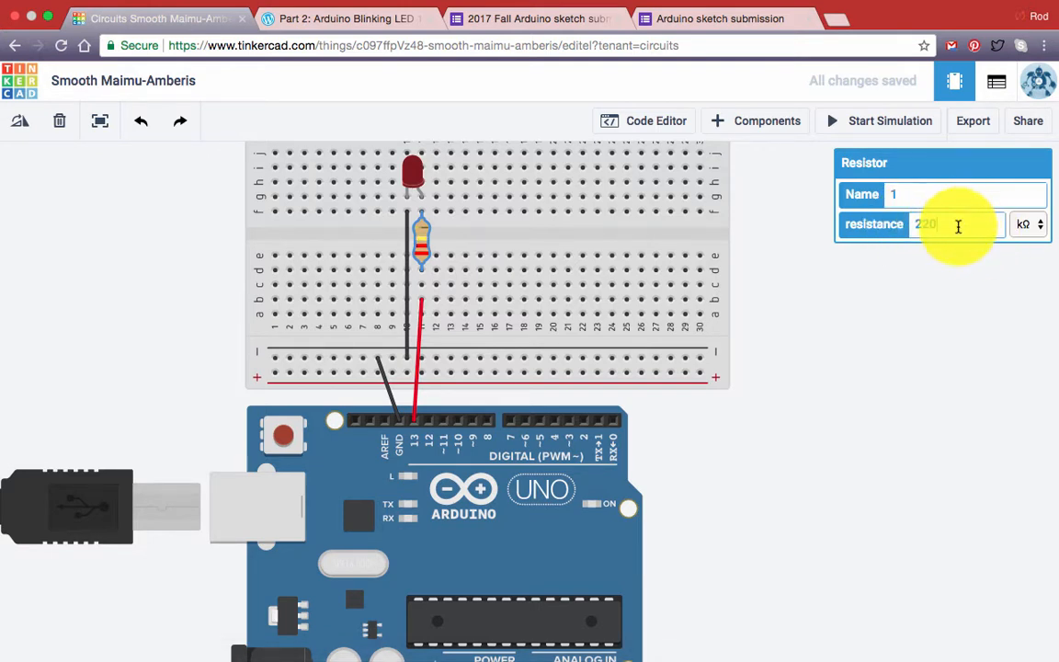
click(1034, 226)
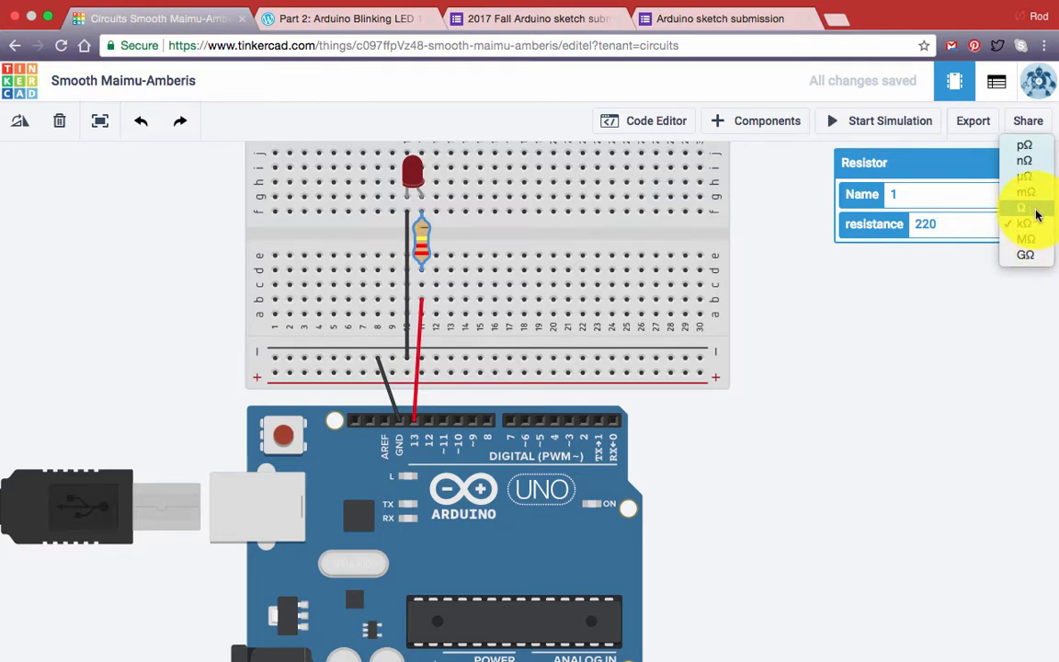
click(1036, 211)
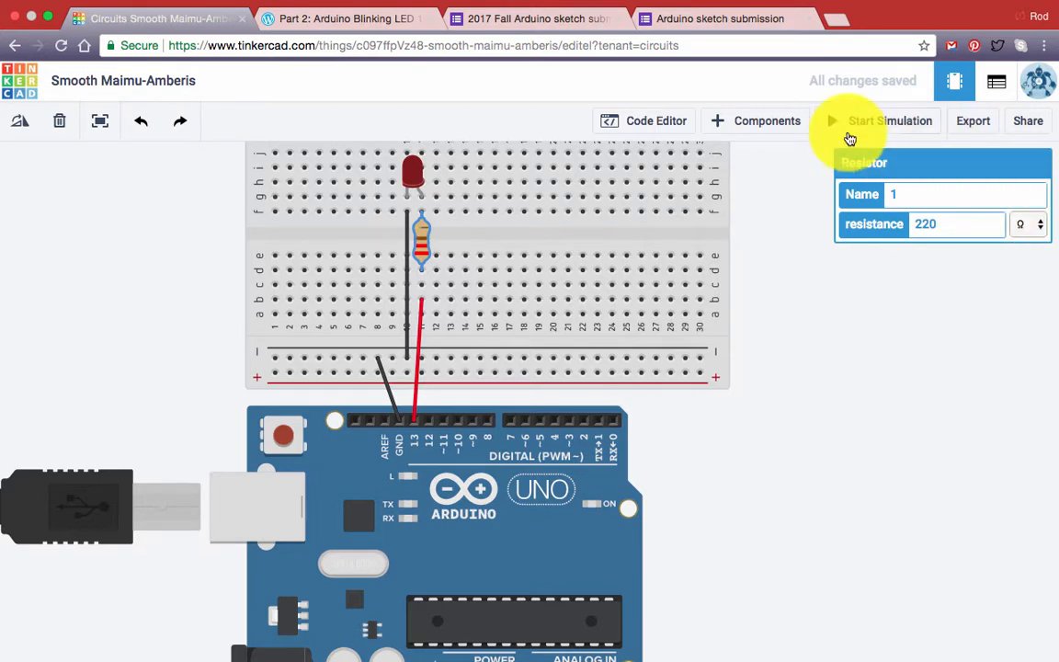
- Simulate the circuit with the changed resistor and review the breadboard wiring alongside the code
click(841, 126)
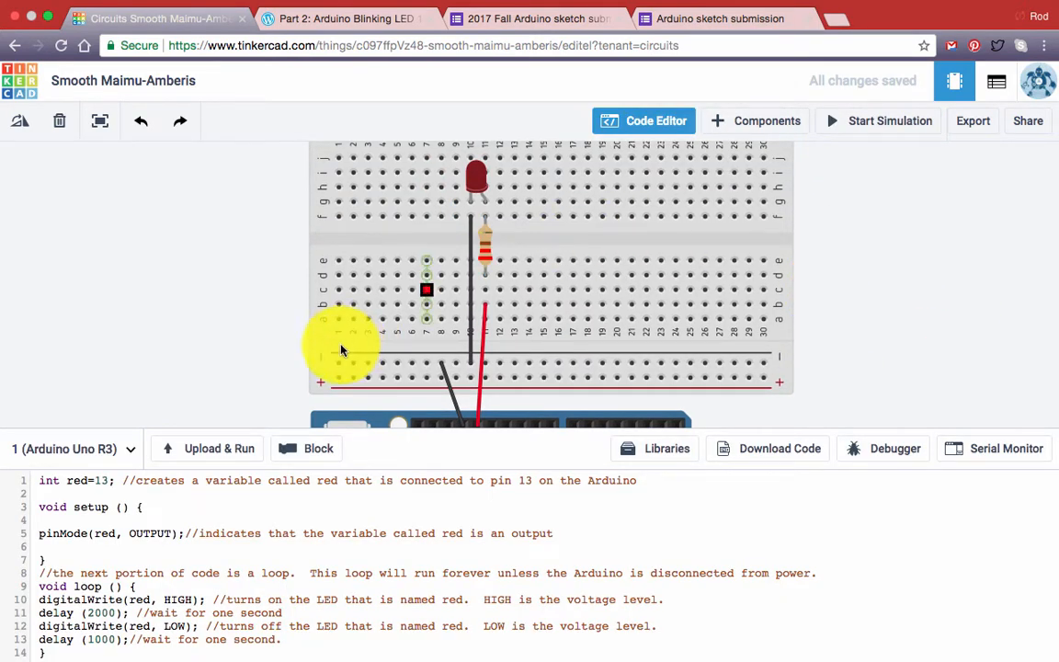
mouse_move(268, 357)
mouse_down()
mouse_move(257, 239)
mouse_move(253, 360)
mouse_up()
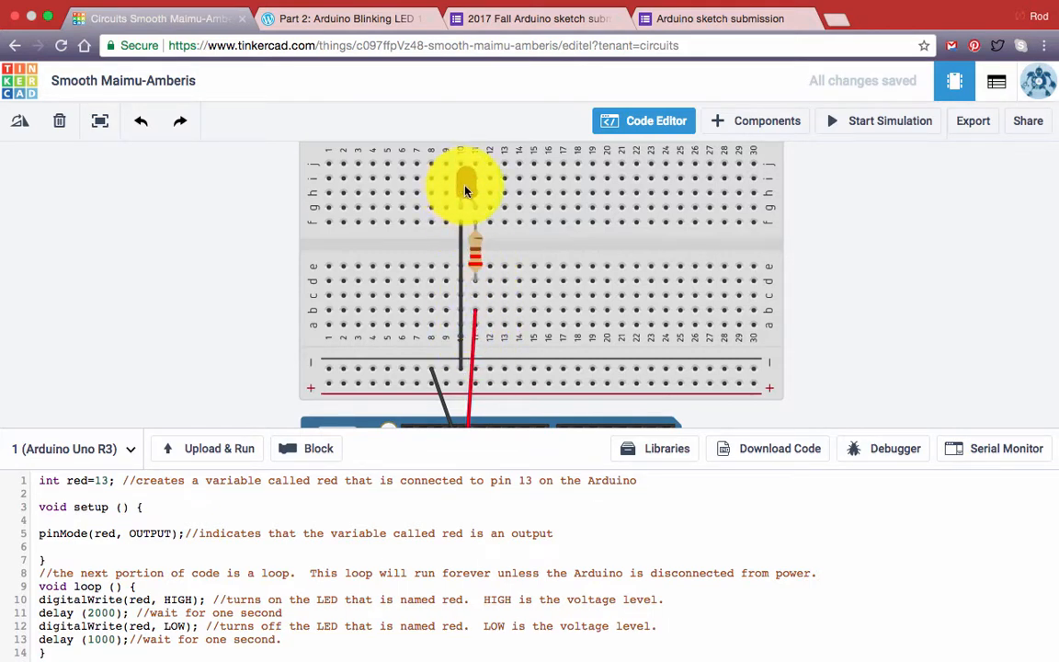
- Run the circuit briefly in the simulator, stop it, and examine the pin variable's declaration in the code's first line
click(841, 121)
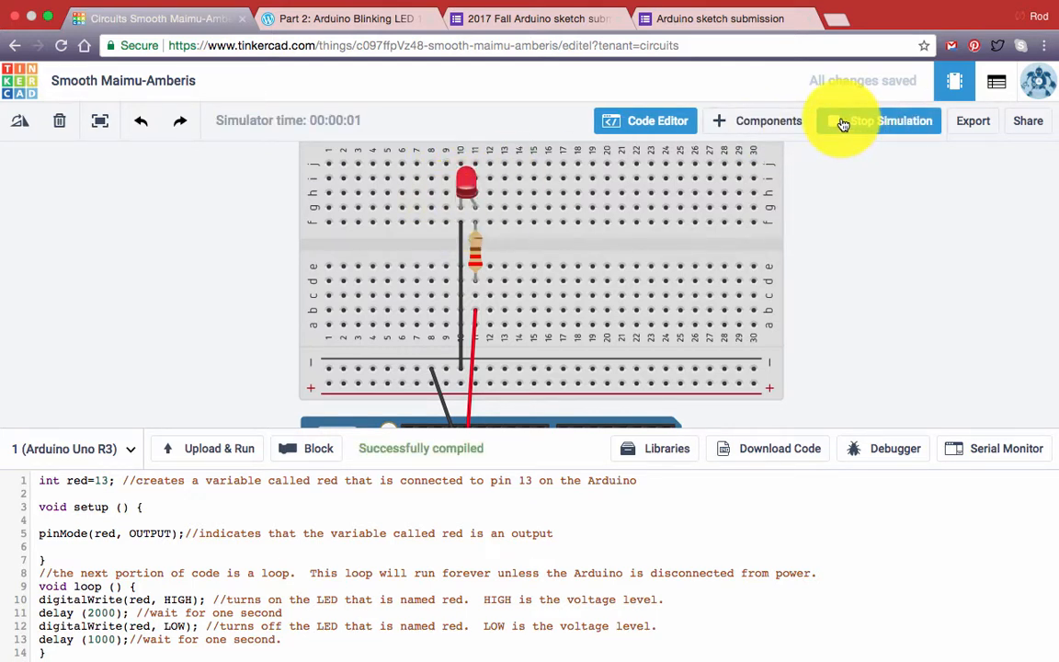
click(843, 124)
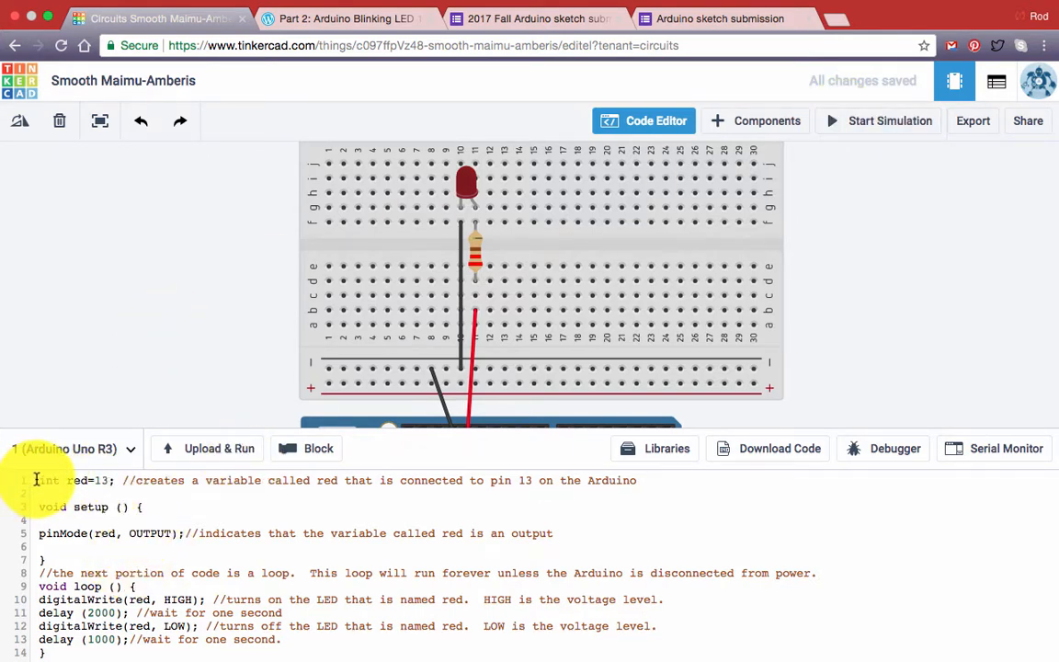
drag(40, 480, 111, 479)
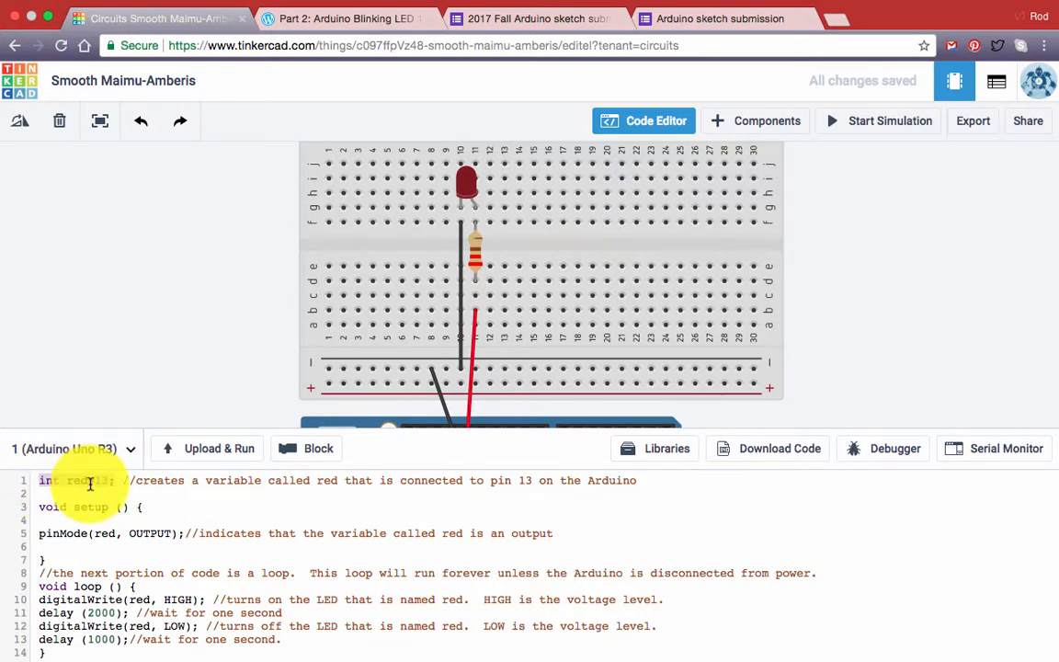
click(90, 483)
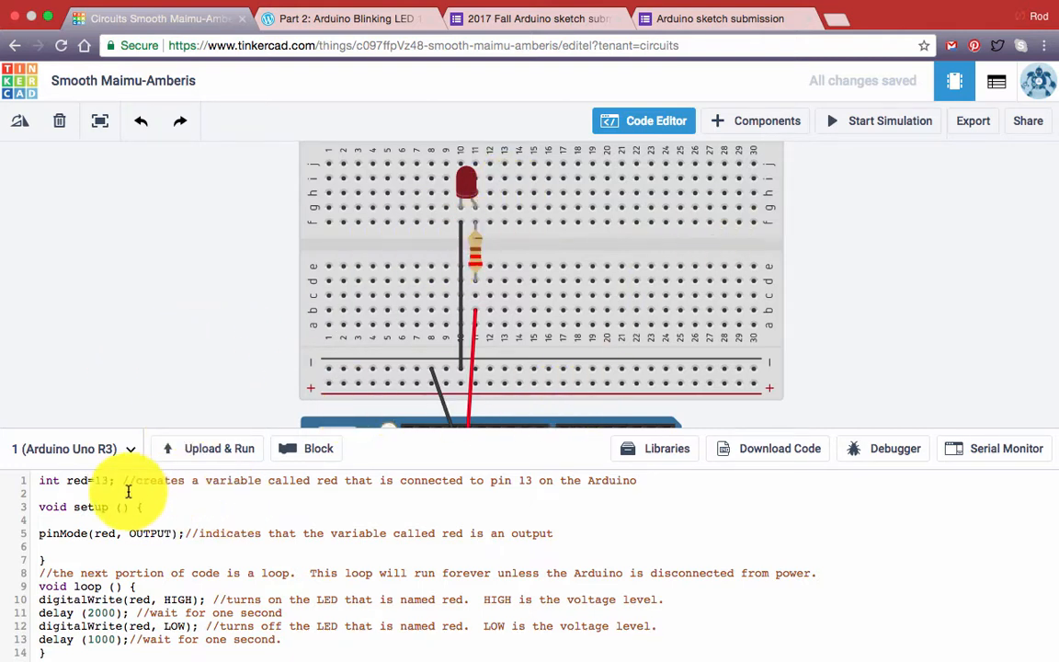
- Rename the pin 13 variable to dog in its declaration, pinMode and both digitalWrite calls, and test the sketch in the simulator
double_click(70, 480)
text(dog)
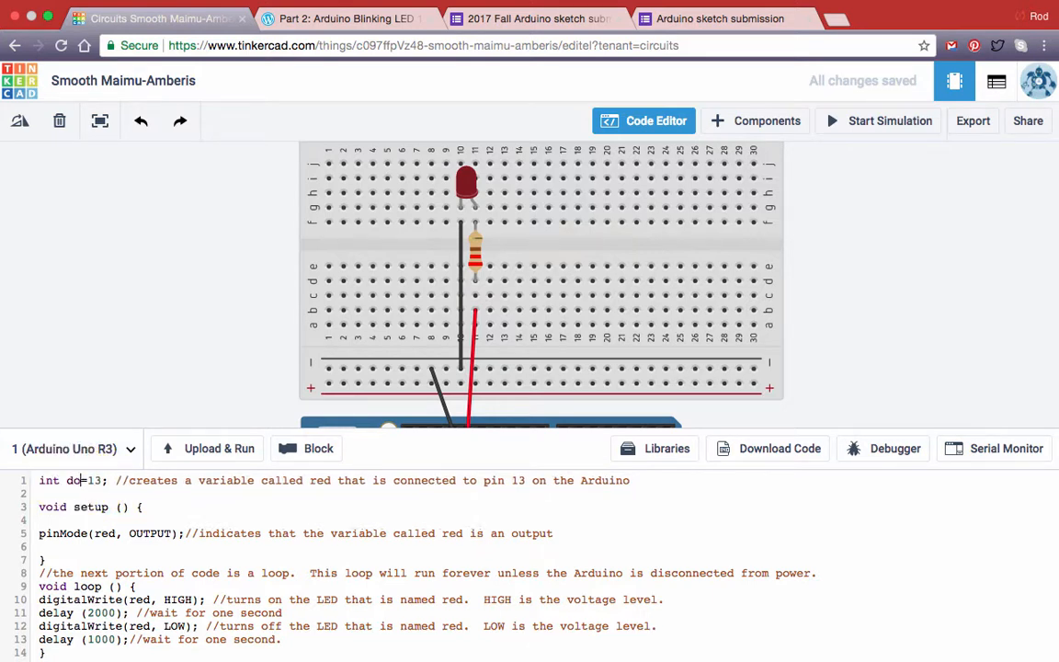
double_click(101, 534)
text(dog)
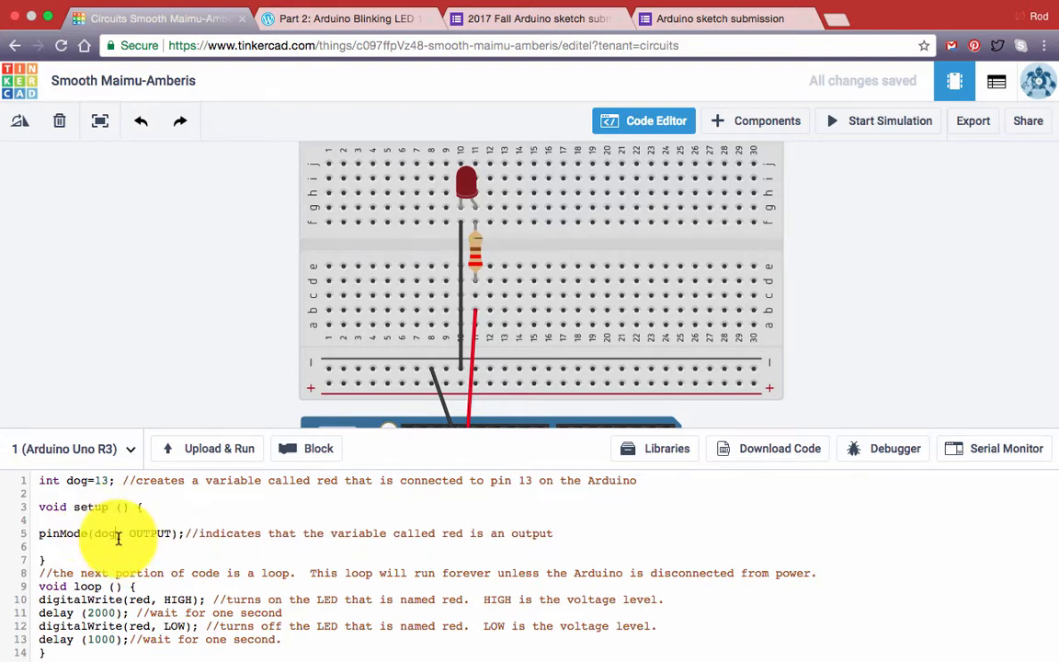
double_click(136, 600)
text(dog)
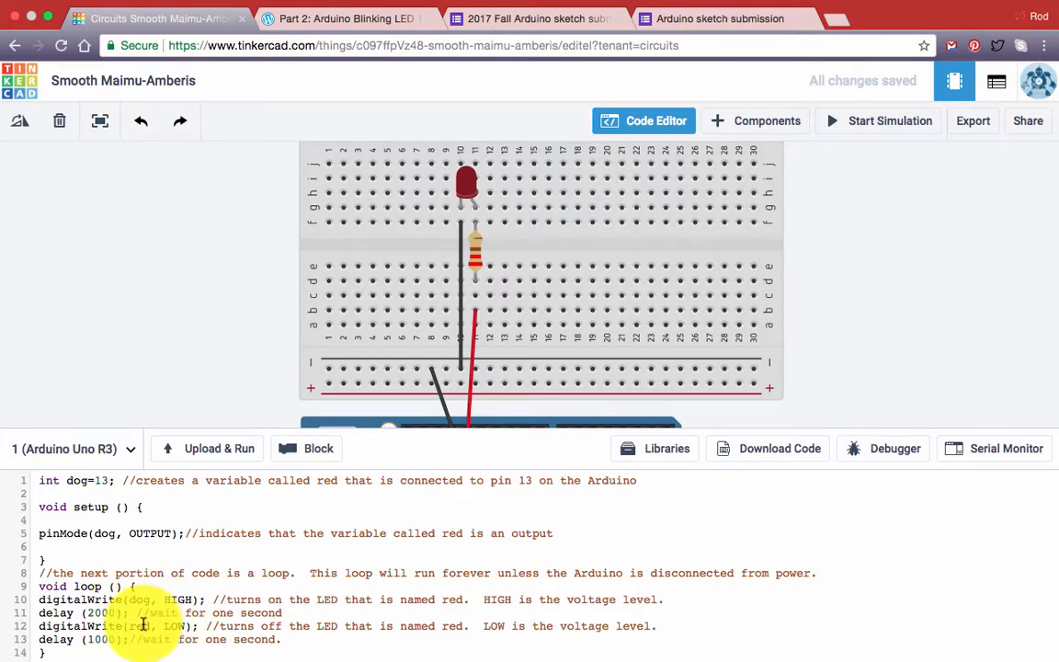
double_click(136, 625)
text(d)
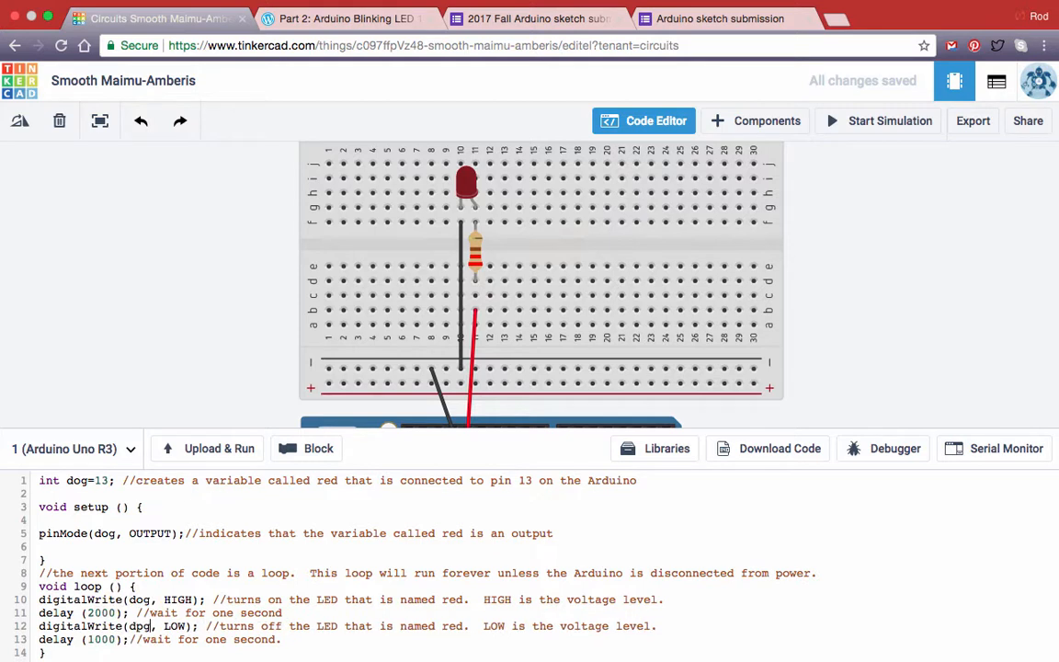
text(og)
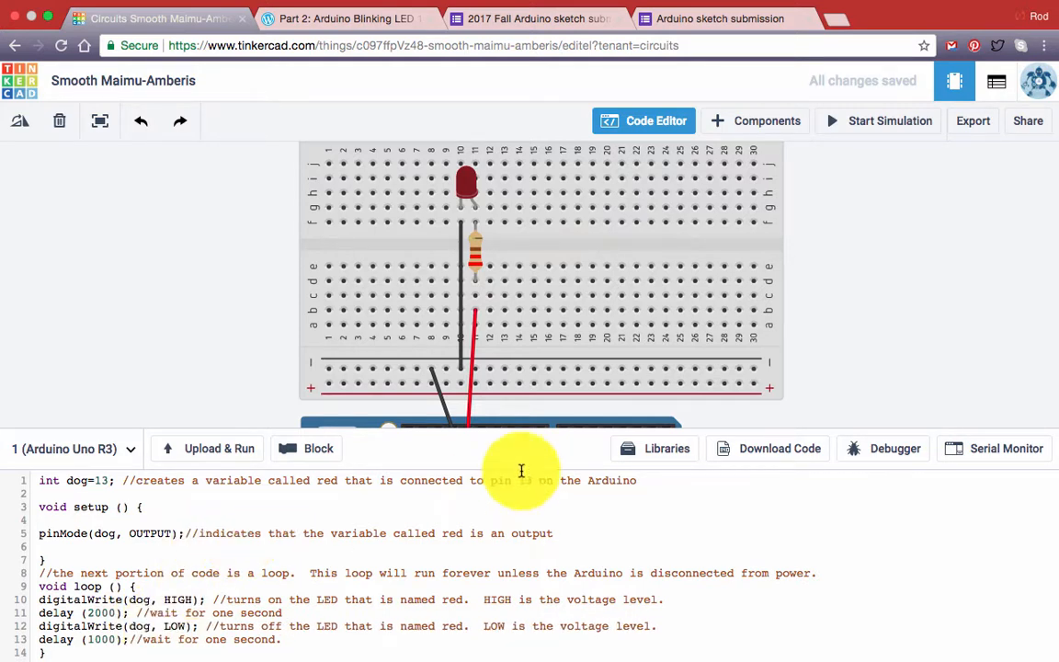
click(210, 450)
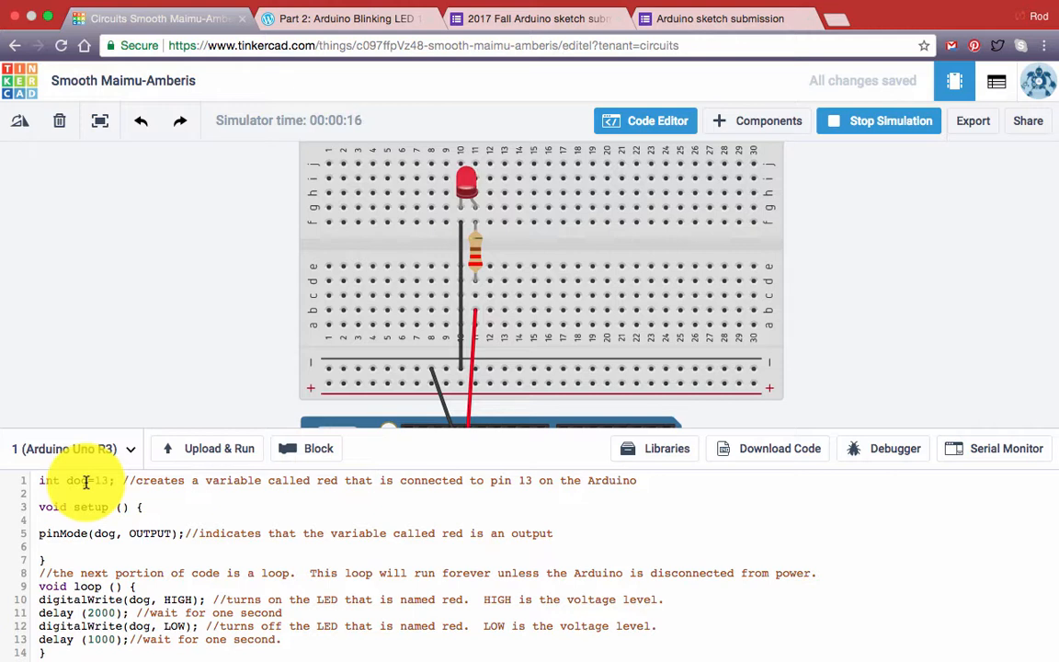
click(848, 122)
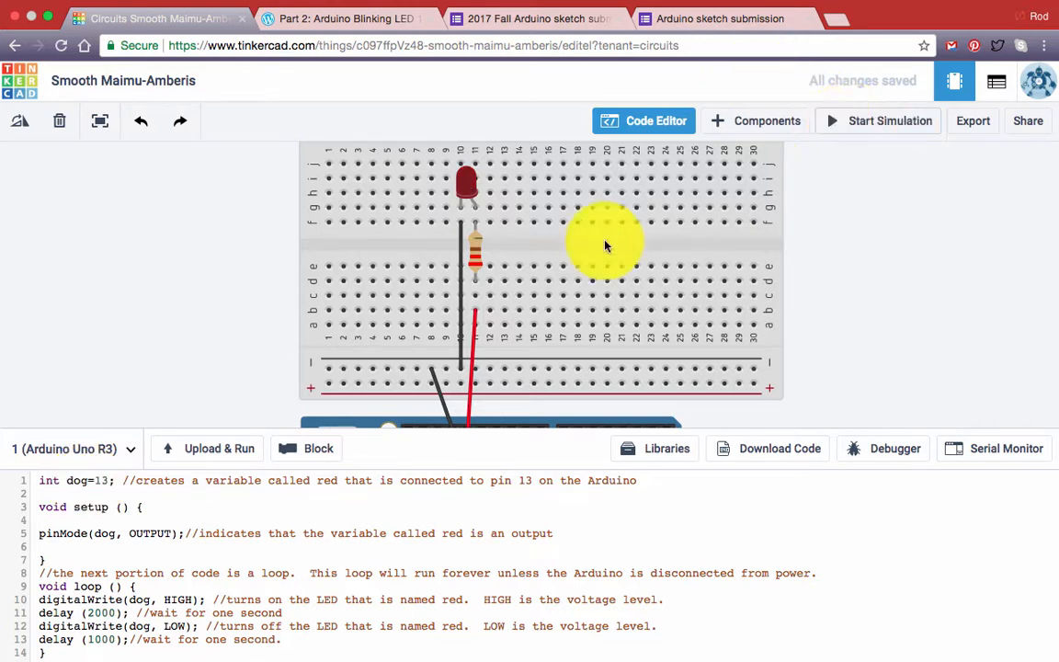